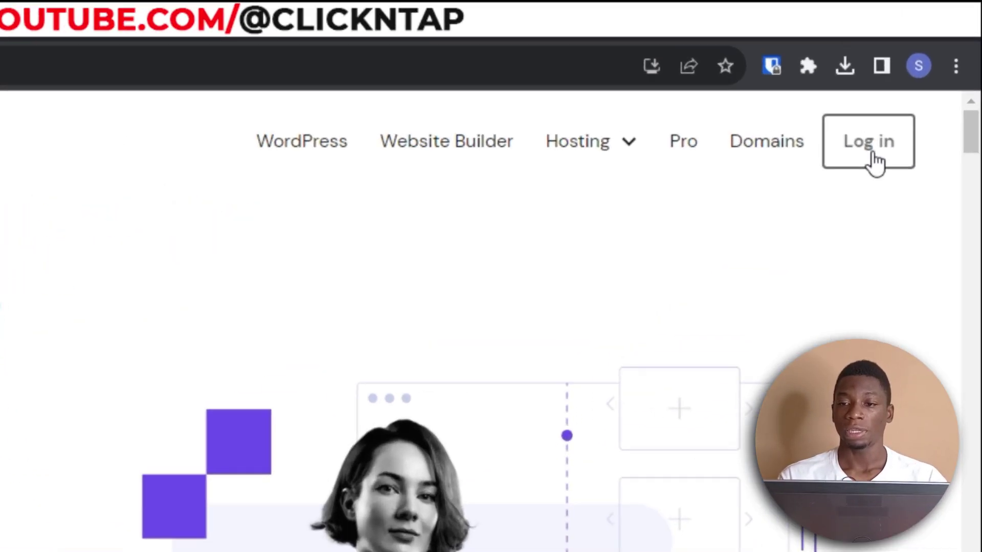
Log in to Hostinger with the Google account to open the hPanel dashboard.
left_click(870, 142)
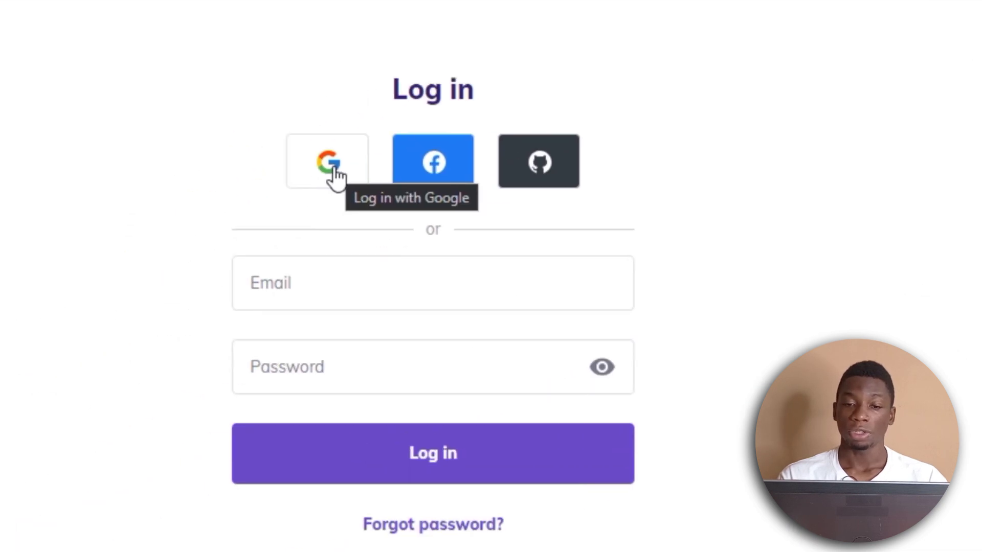
left_click(335, 175)
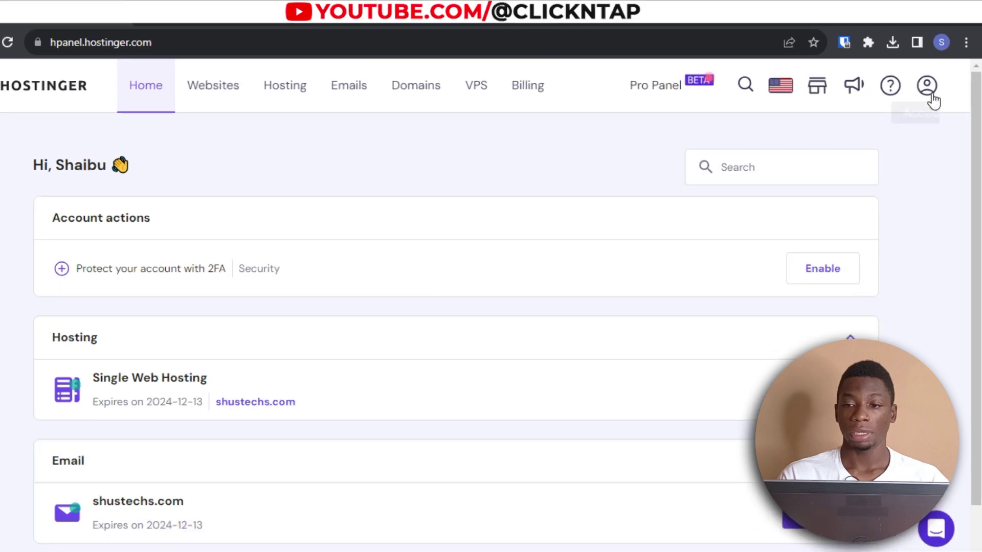
Go to Security in the Account menu to reach Two-Factor Authentication Setup.
left_click(929, 82)
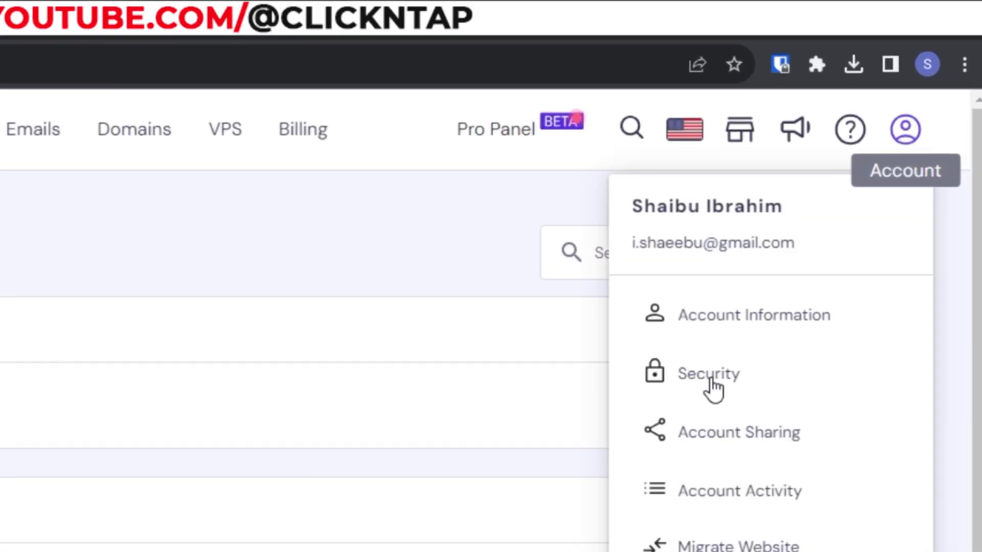
left_click(711, 383)
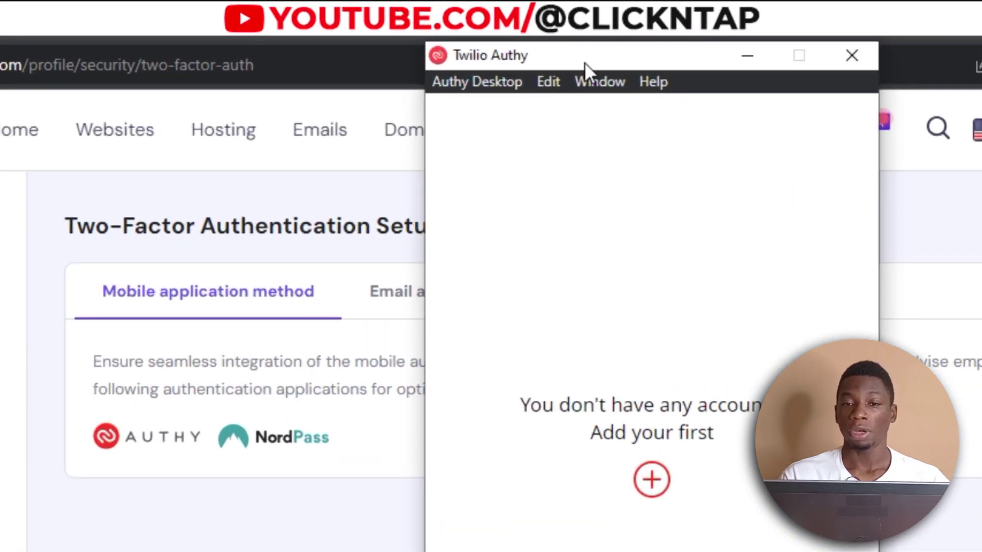
Move the empty Twilio Authy window slightly aside and bring the browser back in front.
left_click_drag(595, 59, 568, 88)
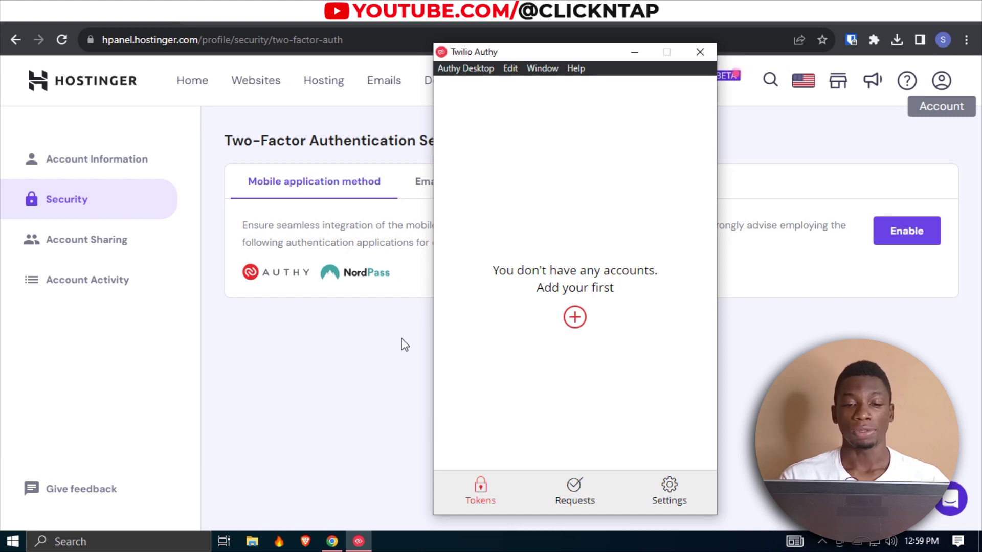
left_click(392, 352)
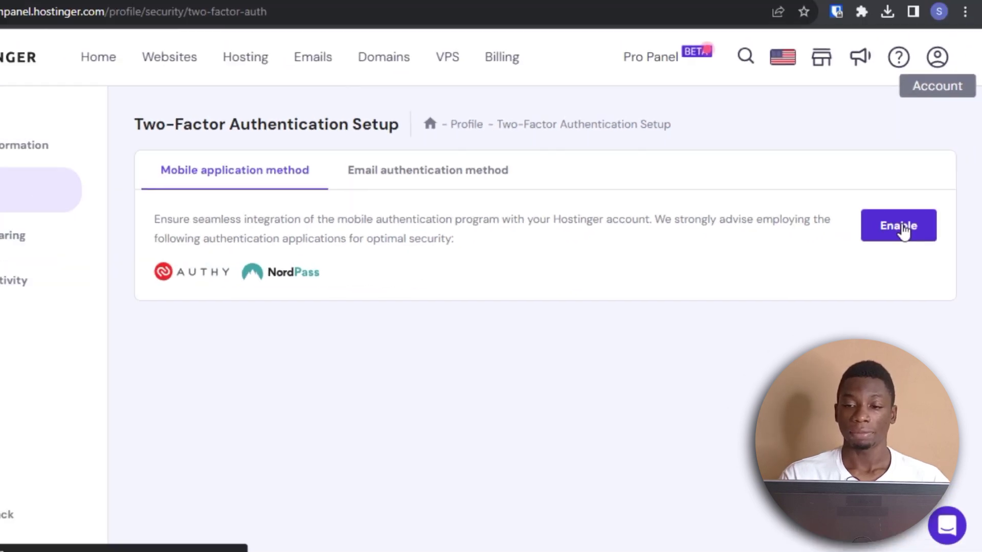
Enable mobile authentication and confirm it with the 2FA code from the Gmail message.
left_click(869, 205)
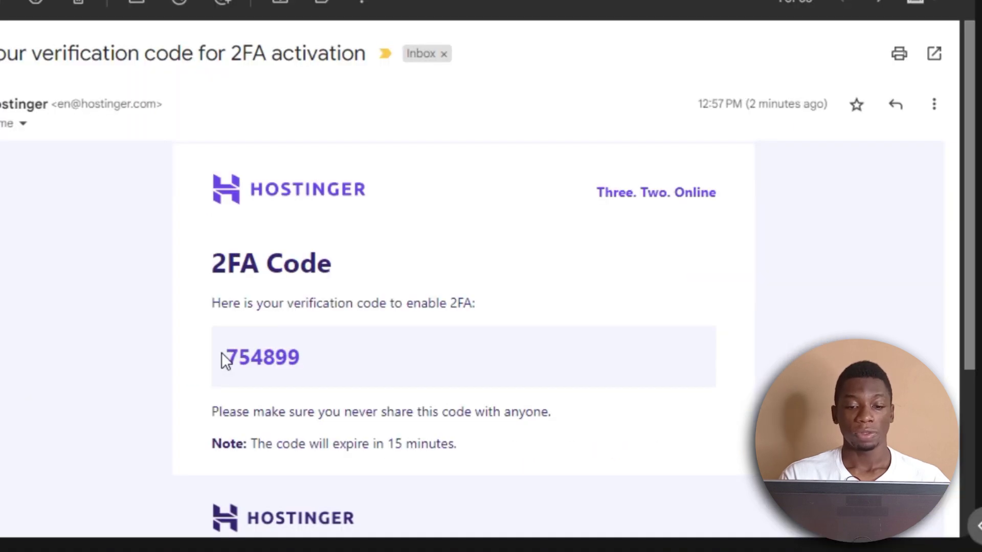
left_click_drag(226, 357, 313, 356)
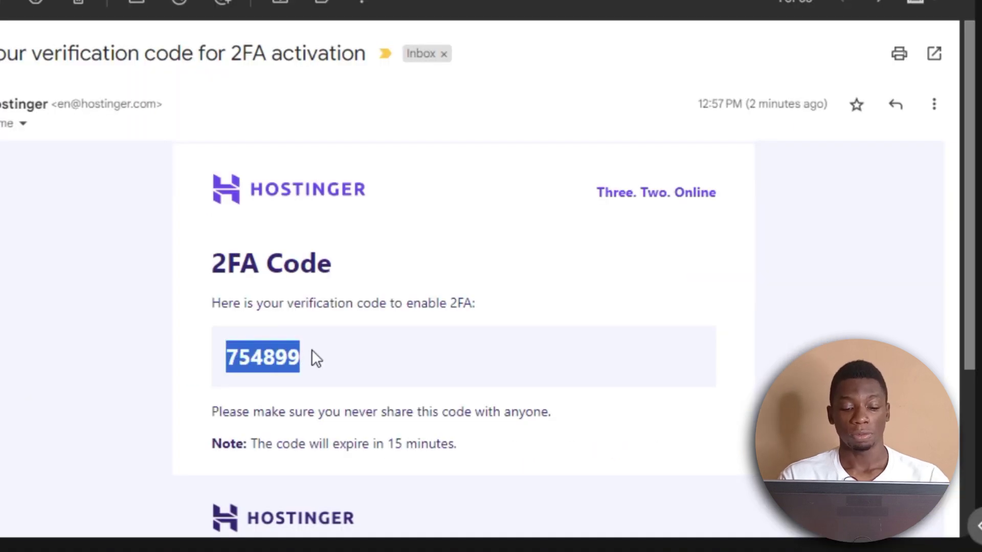
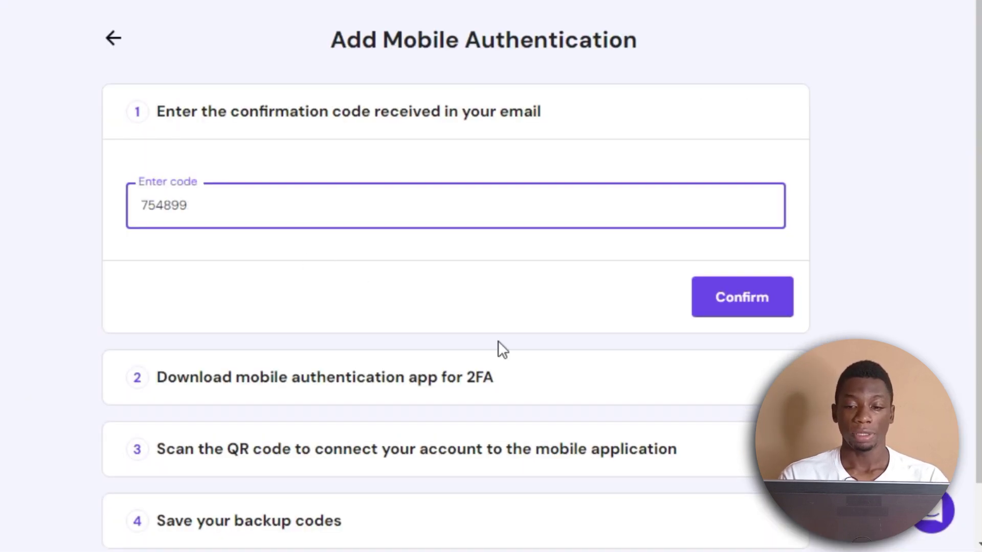
left_click(734, 307)
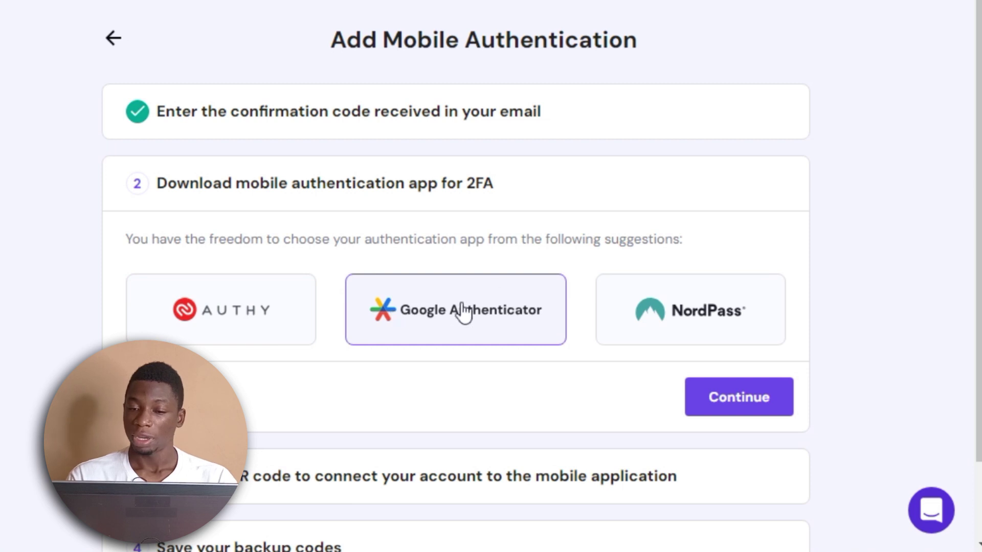
Choose Authy as the authentication app and close its download page.
left_click(473, 321)
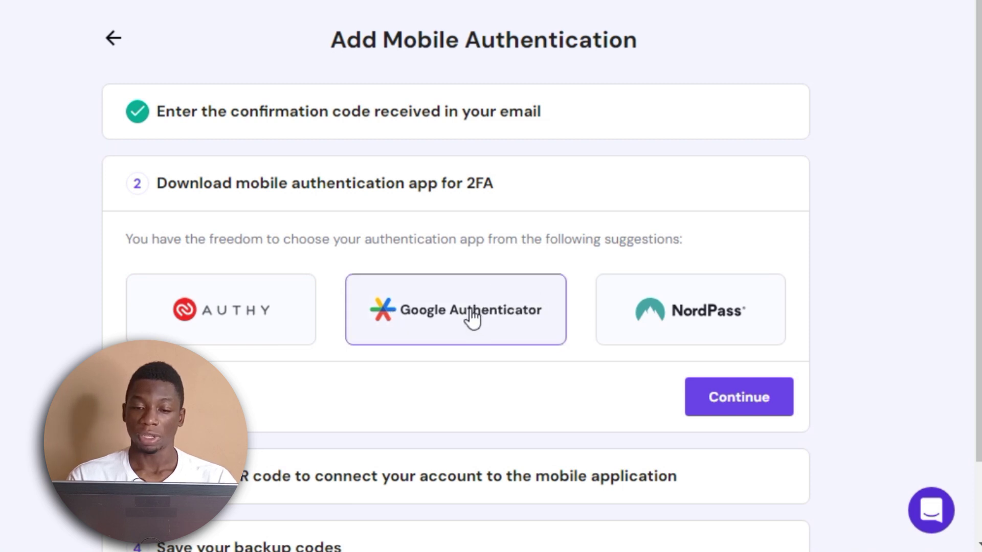
left_click(207, 298)
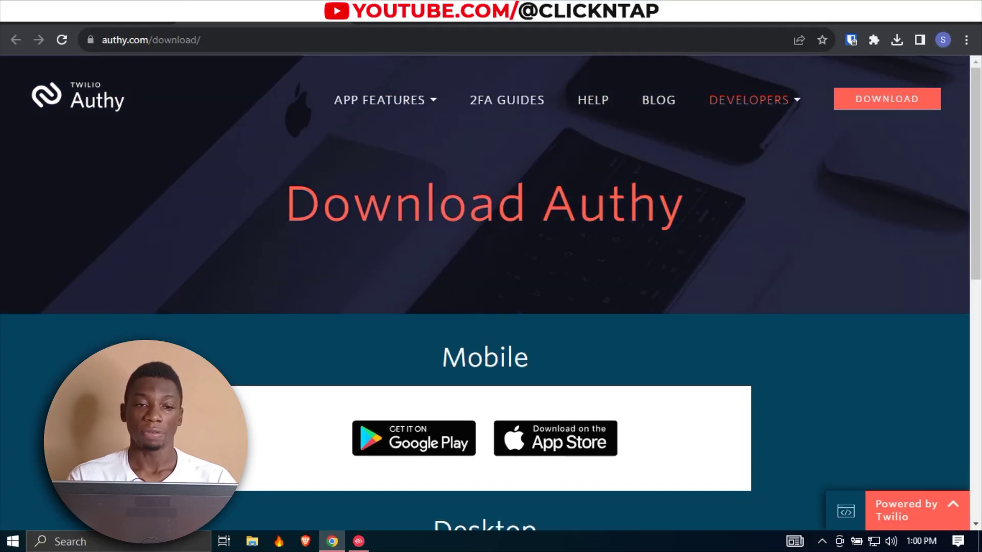
key("ctrl+w")
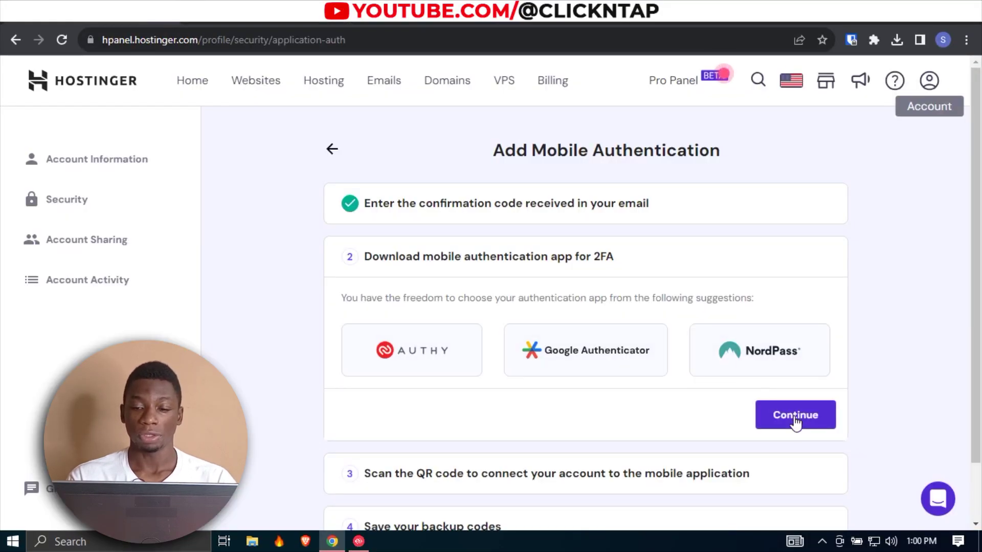
Advance to the QR code step, reveal the text setup key and select it.
left_click(795, 420)
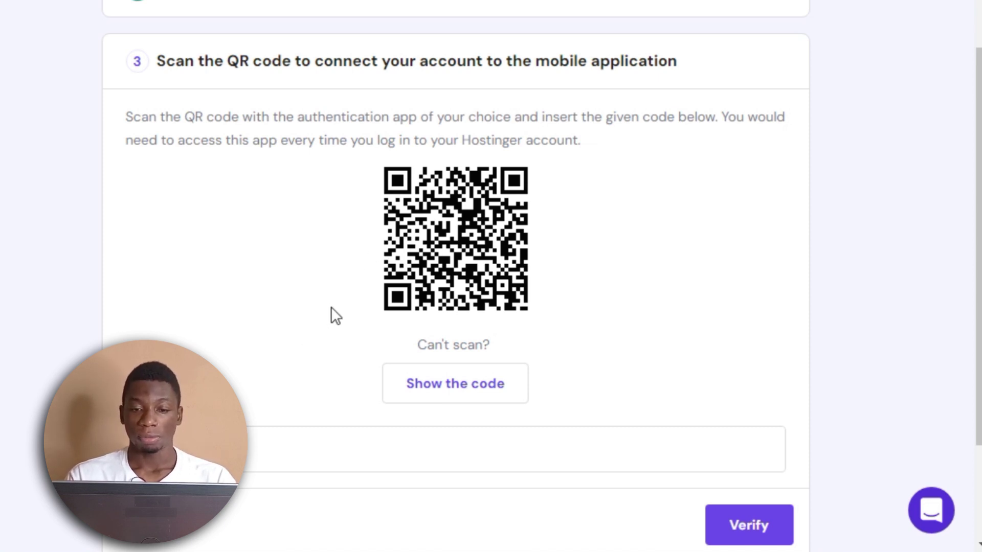
left_click(446, 398)
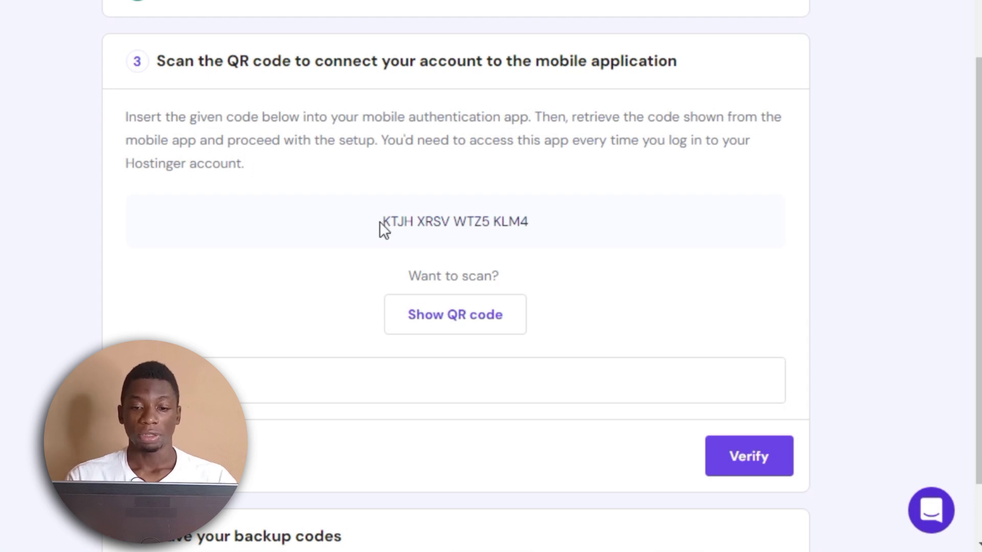
left_click_drag(381, 224, 554, 228)
key("ctrl+c")
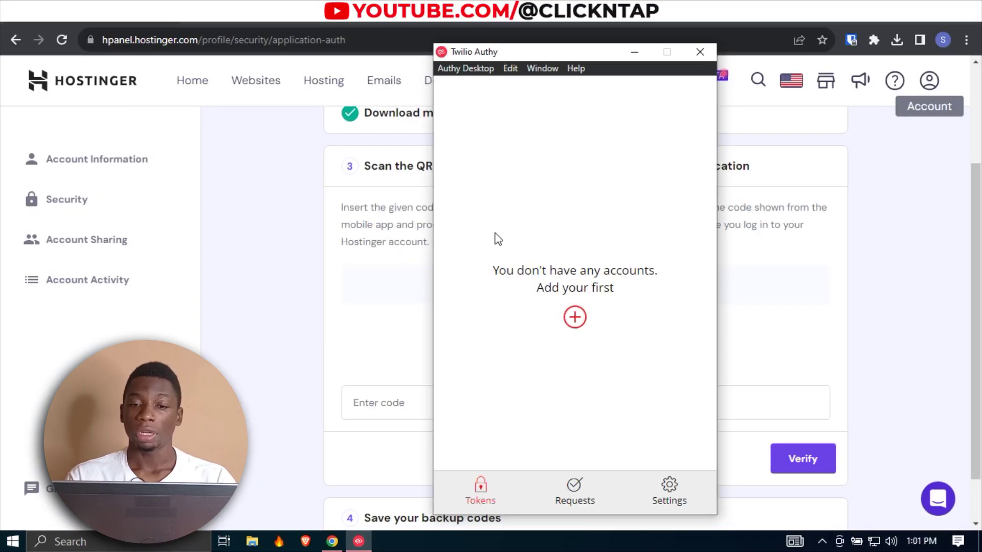
Add a new Authy account from the pasted Hostinger setup key.
left_click(577, 317)
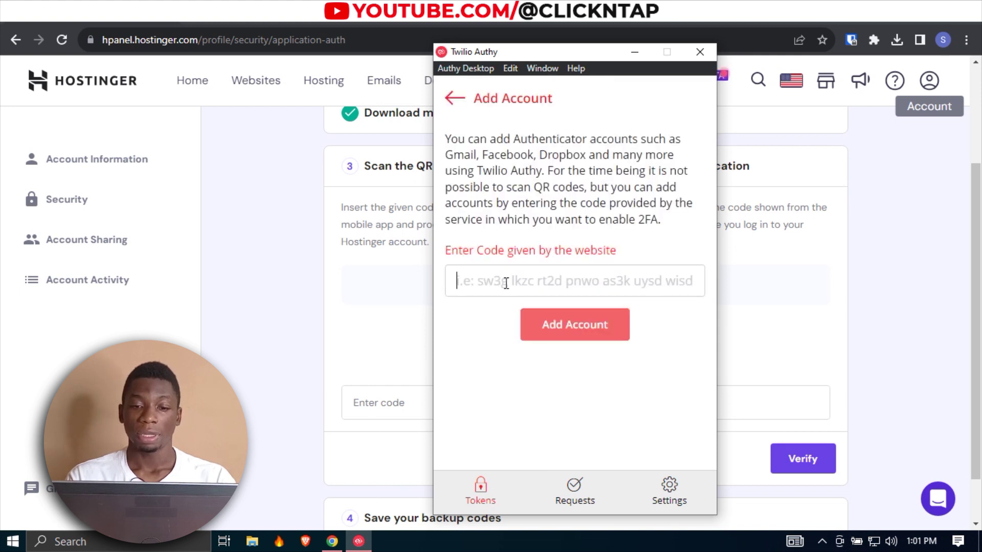
key("ctrl+v")
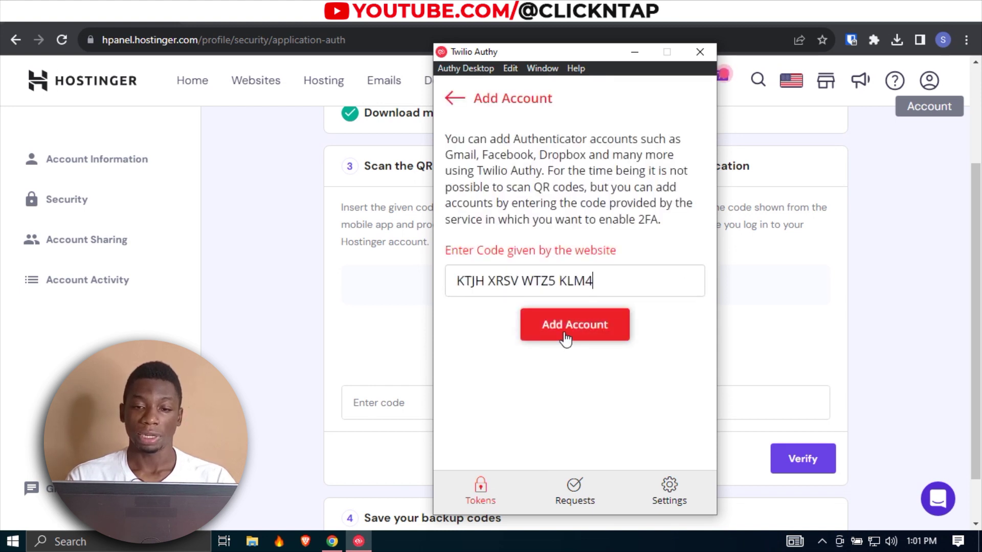
left_click(564, 327)
Name the account 'Hostinger', give it the Generic Black logo and save it.
left_click(532, 136)
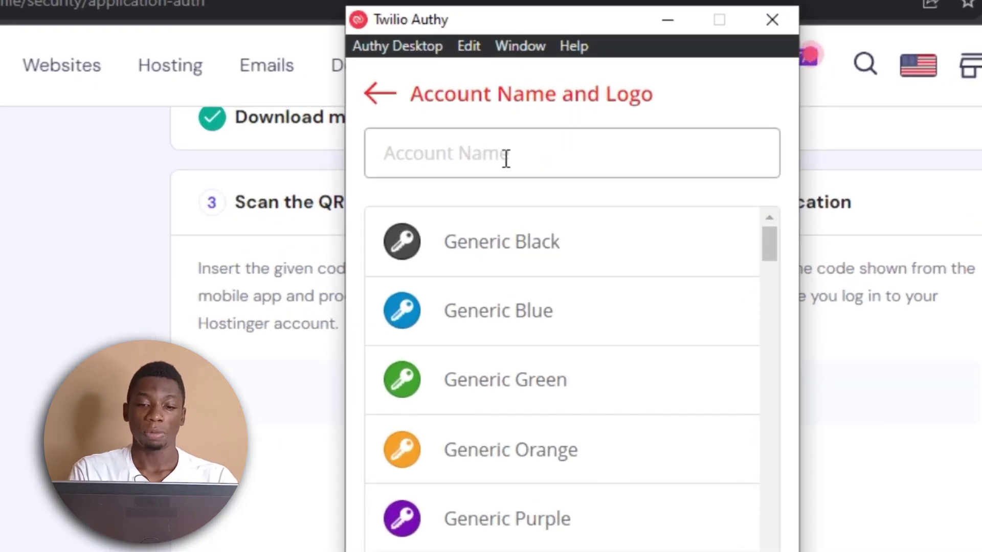
type("Hostinger")
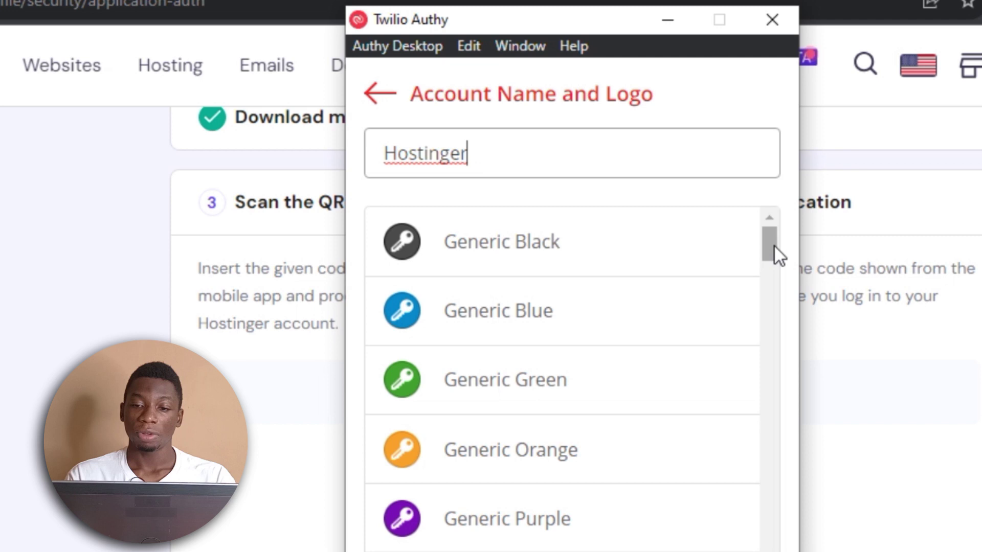
mouse_move(771, 246)
left_mouse_down()
mouse_move(790, 370)
mouse_move(793, 547)
mouse_move(762, 240)
left_mouse_up()
left_click(466, 264)
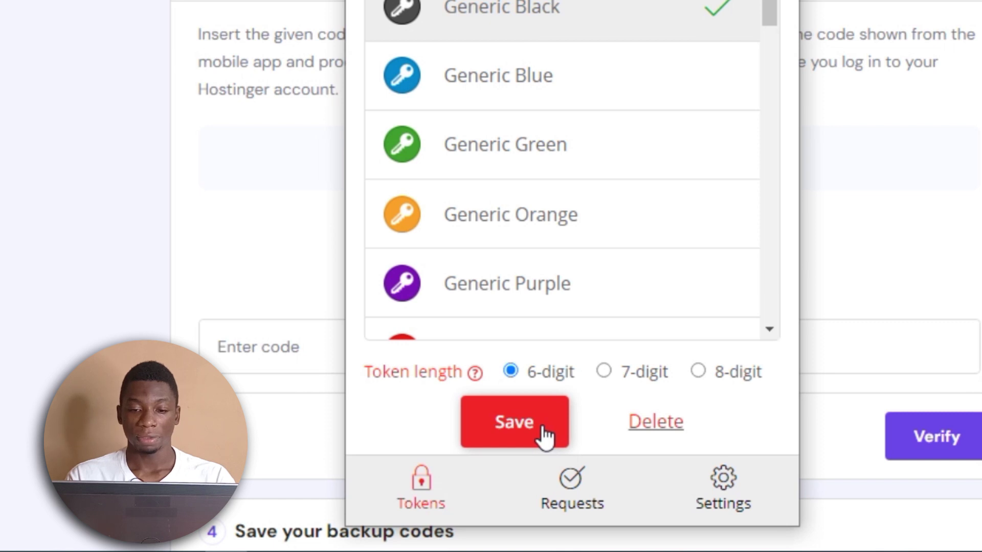
left_click(543, 430)
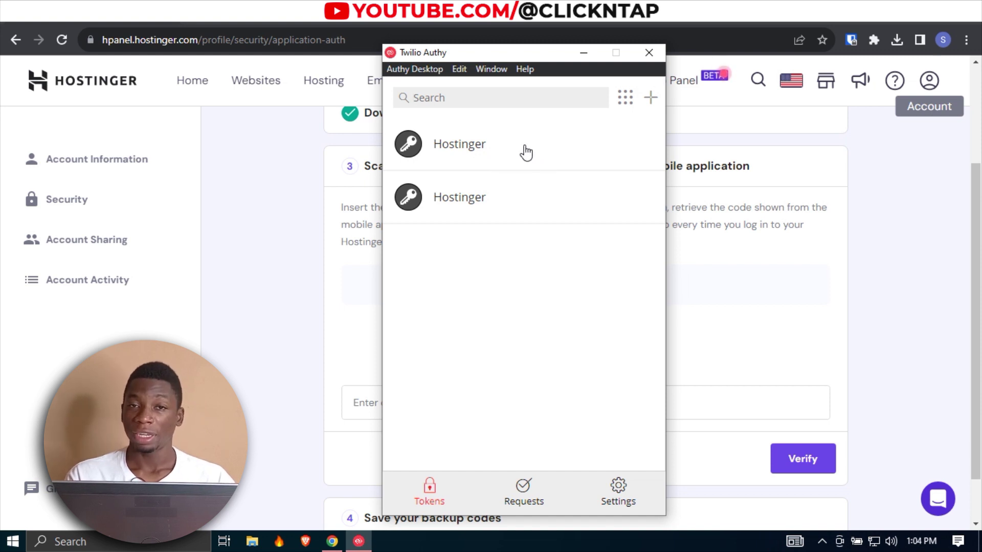
Copy the current Hostinger token from Authy and verify it in hPanel's Enter code field.
left_click(511, 151)
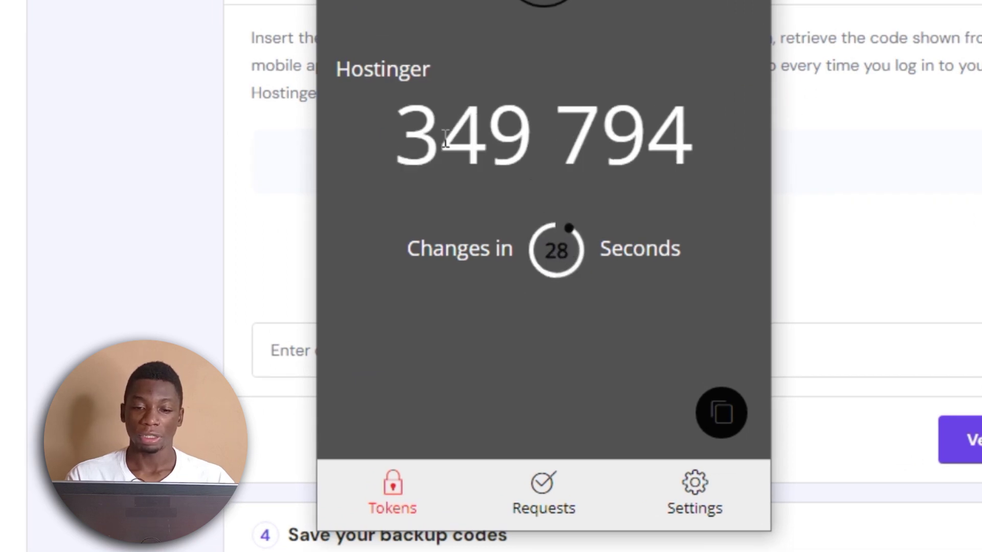
left_click(731, 415)
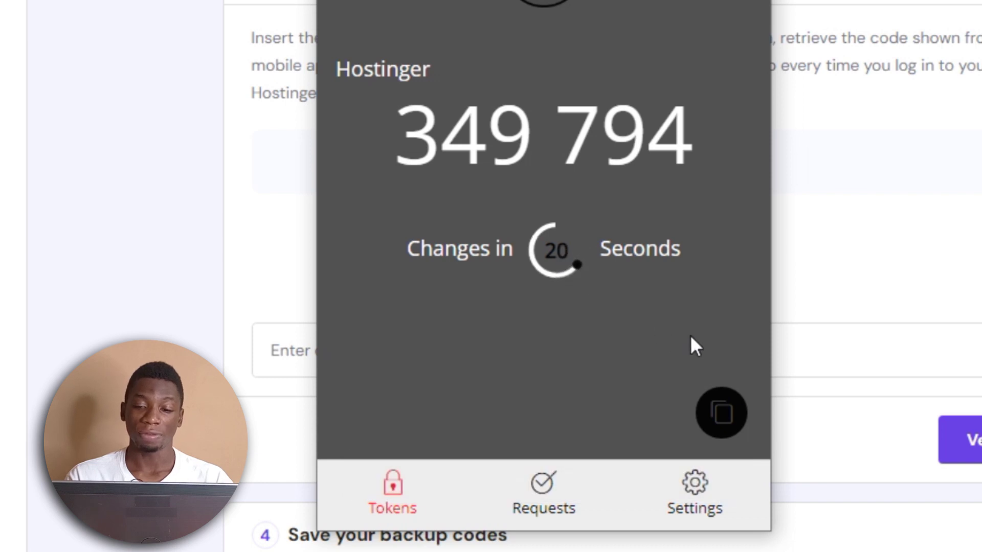
left_click(802, 351)
left_click(568, 348)
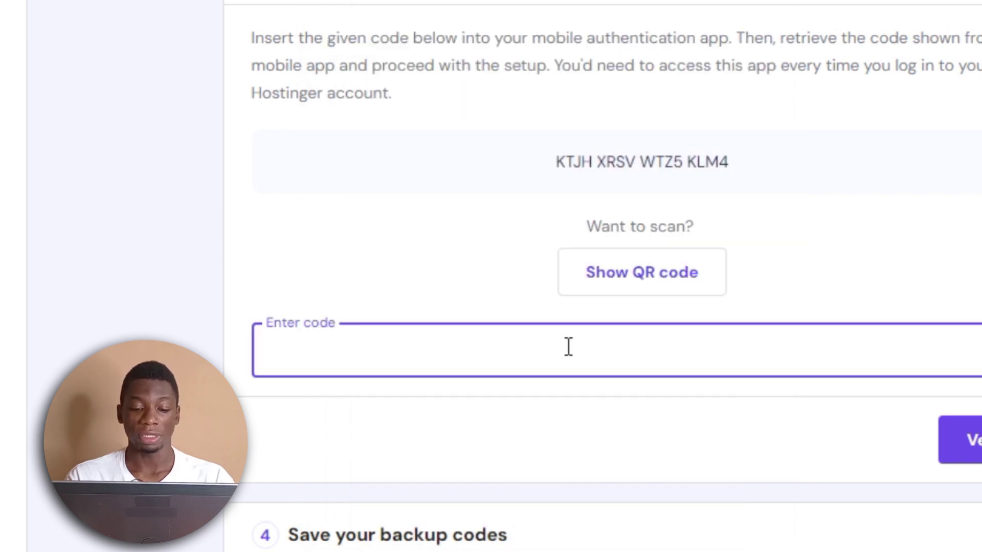
key("ctrl+v")
left_click(956, 440)
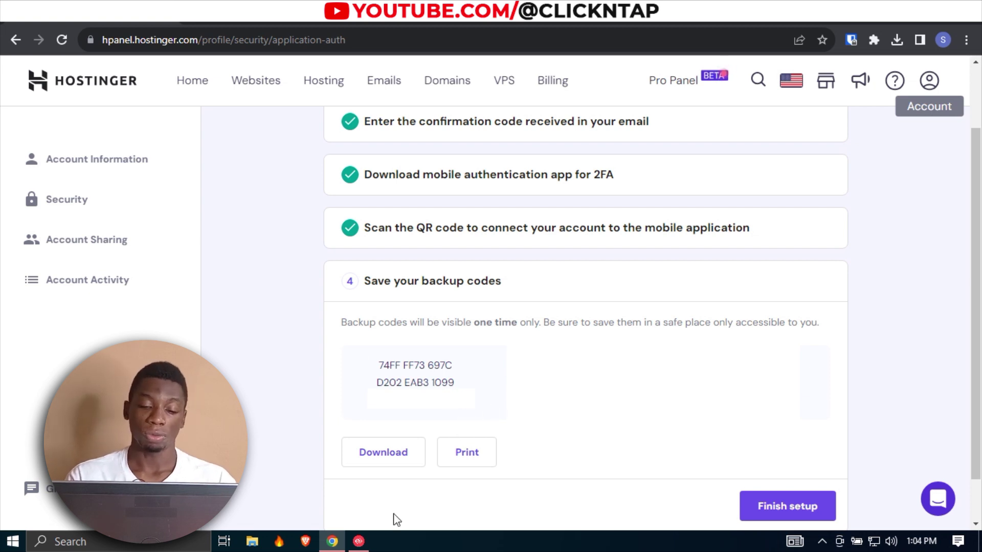
Return to the backup codes step and finish the two-factor authentication setup.
left_click(358, 541)
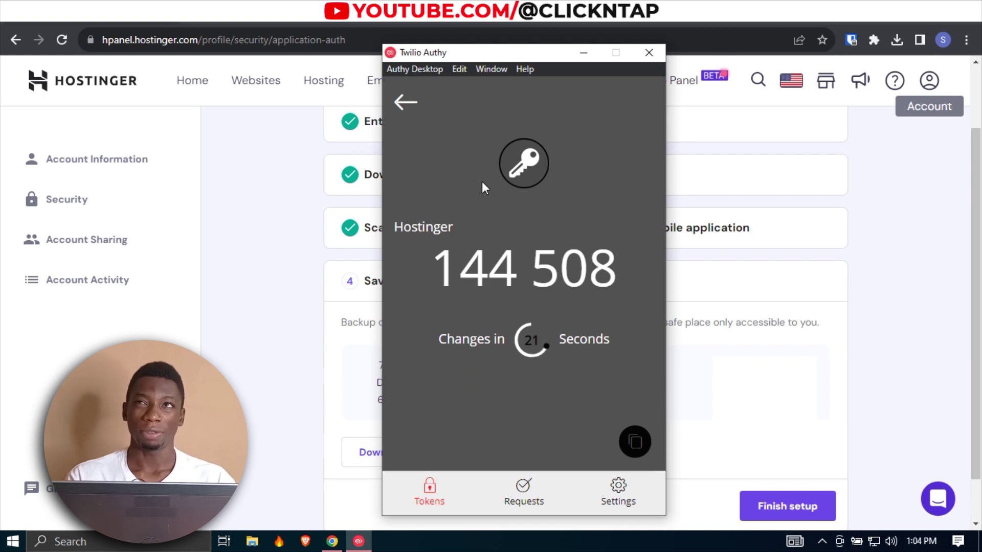
left_click(583, 52)
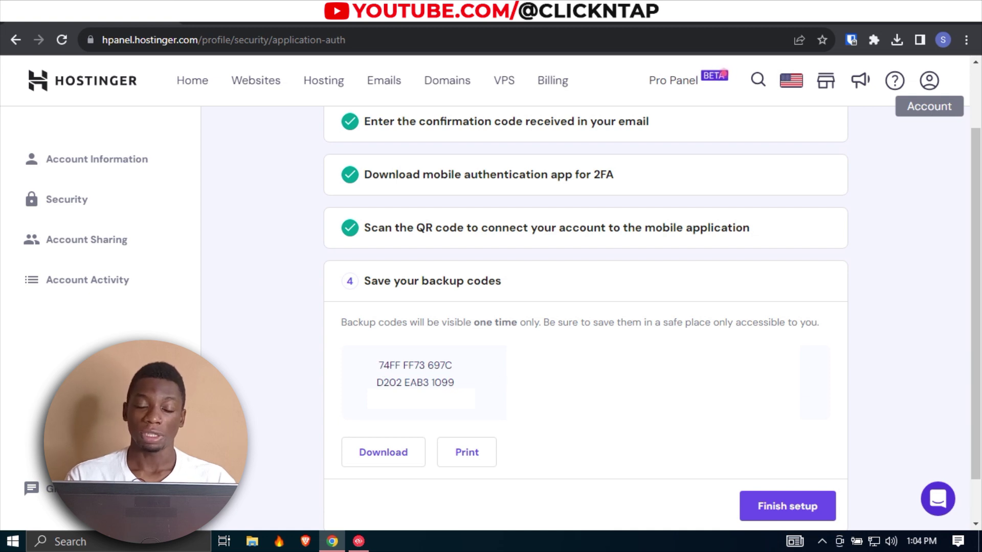
left_click(359, 541)
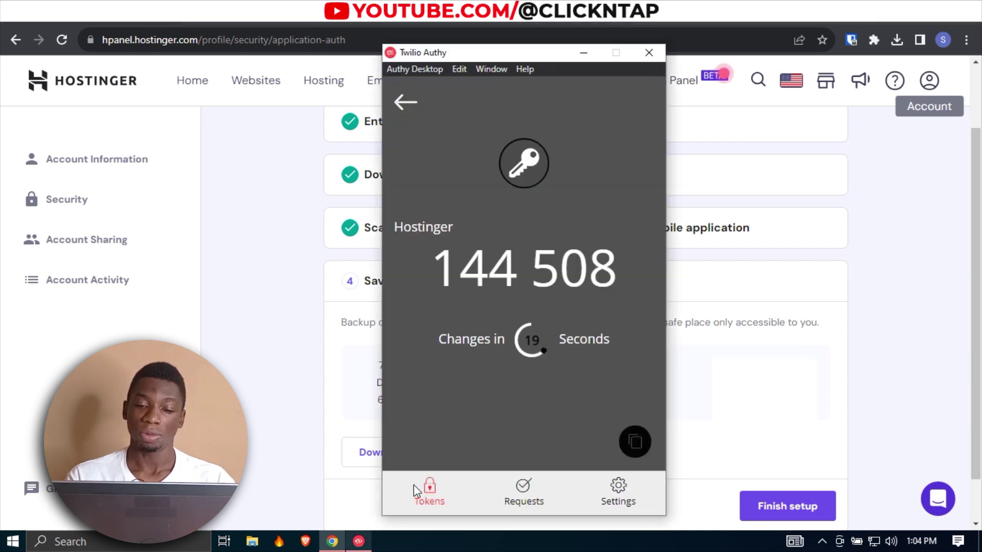
left_click(380, 337)
scroll(681, 412, "down", 1)
left_click(769, 459)
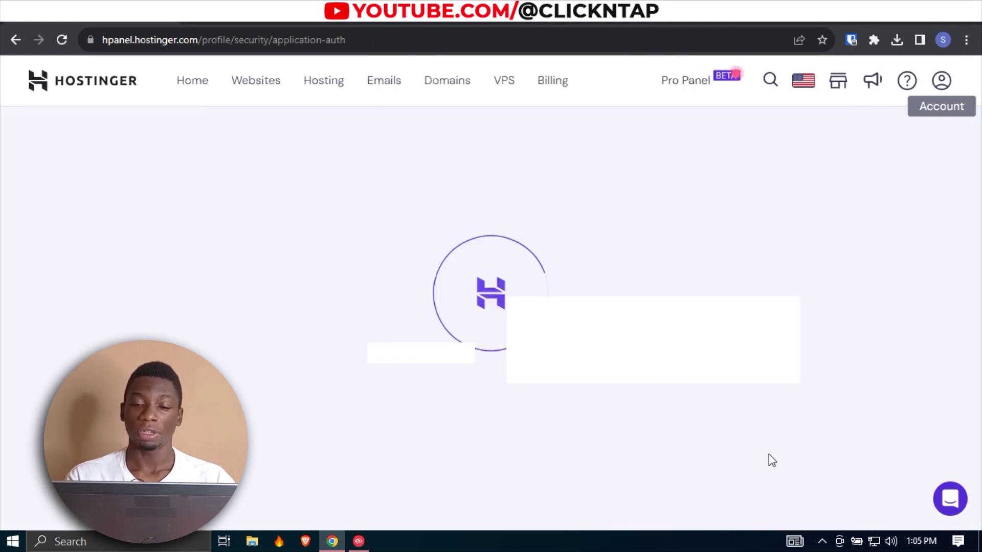
Open the two-factor authentication settings and highlight the Mobile authentication heading.
left_click(562, 299)
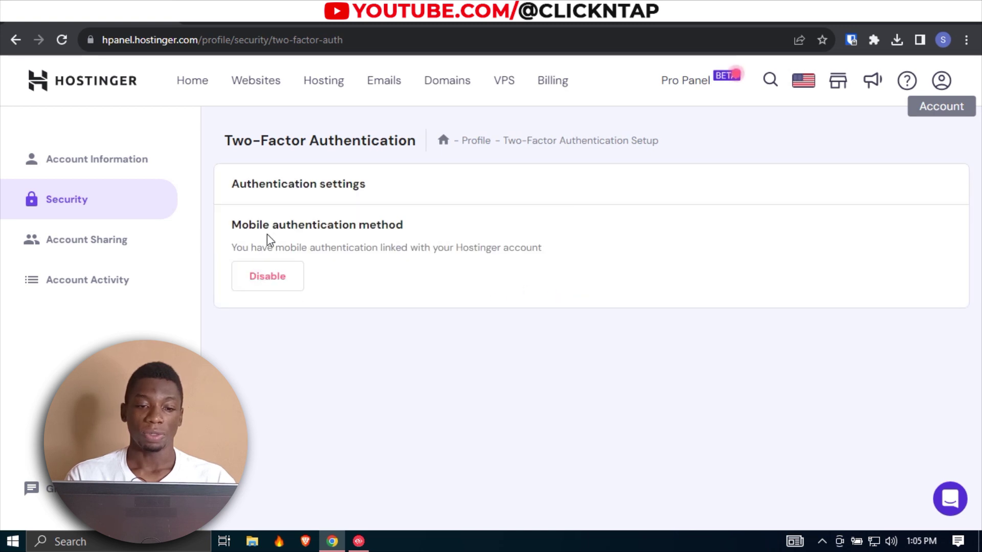
left_click_drag(231, 225, 420, 231)
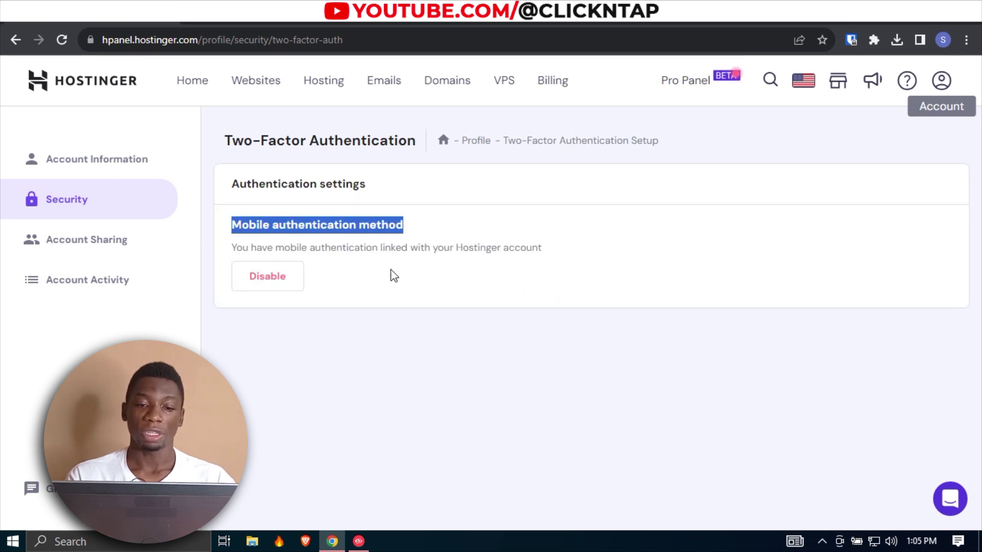
left_click(366, 352)
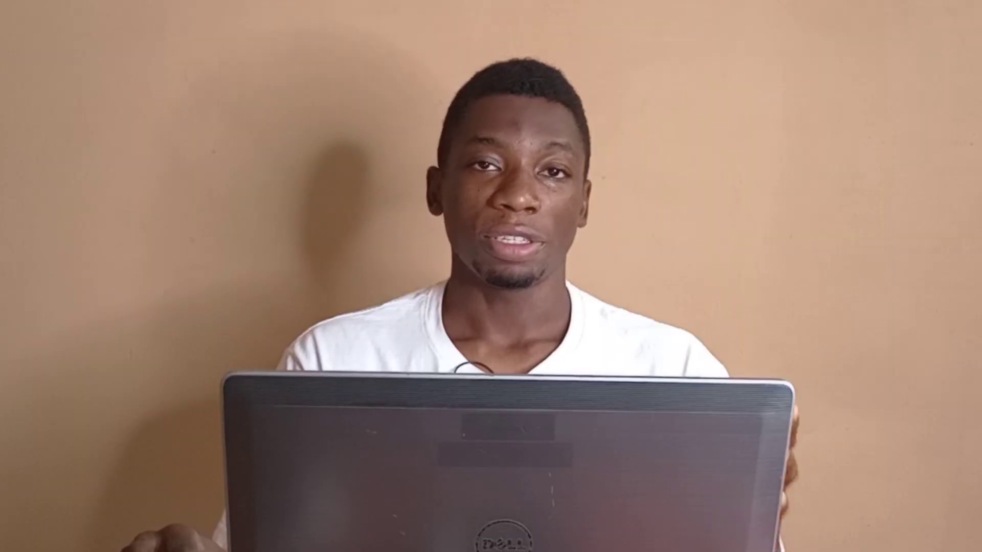